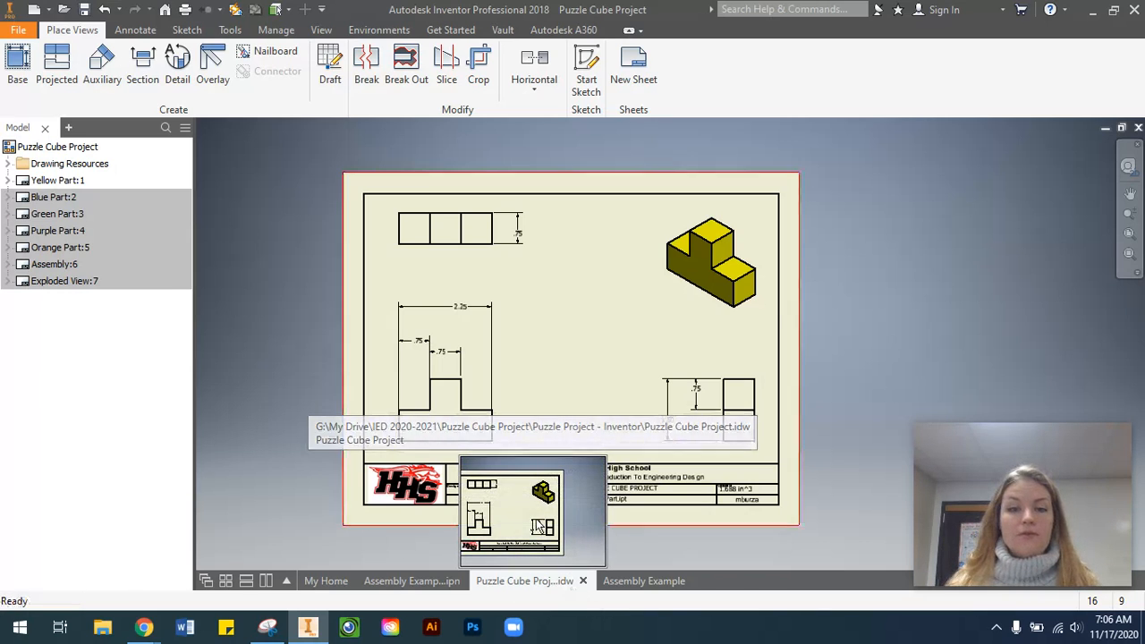
Open the existing Exploded View sheet to examine its balloons, trails and parts list
double_click(53, 279)
left_click(591, 164)
left_click(550, 306)
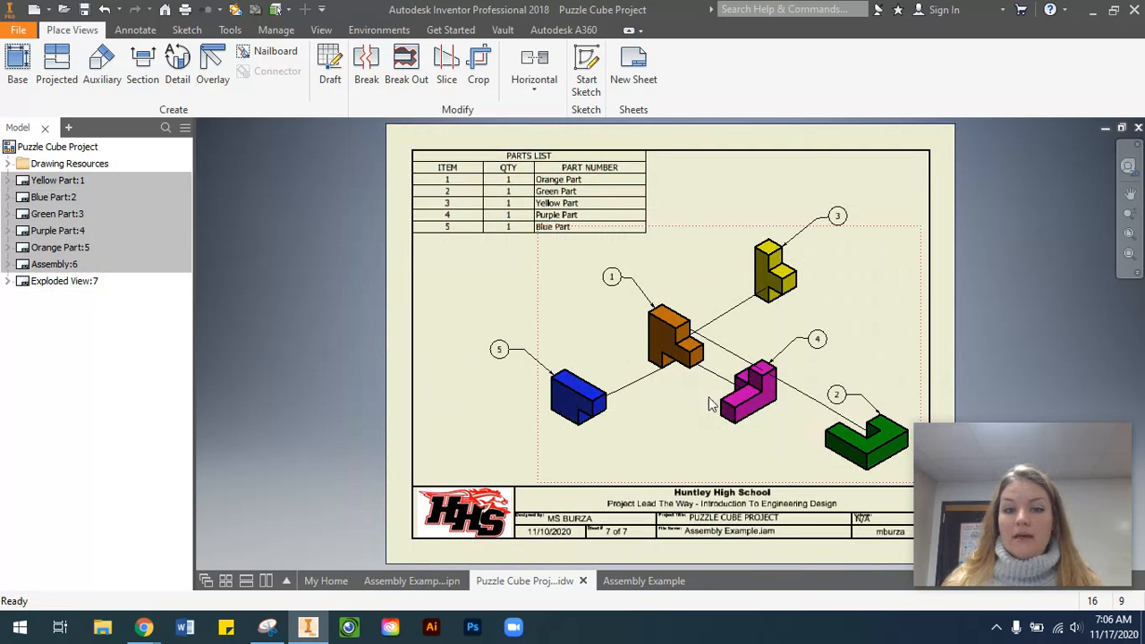
mouse_move(704, 463)
middle_mouse_down()
mouse_move(734, 464)
mouse_move(586, 465)
middle_mouse_up()
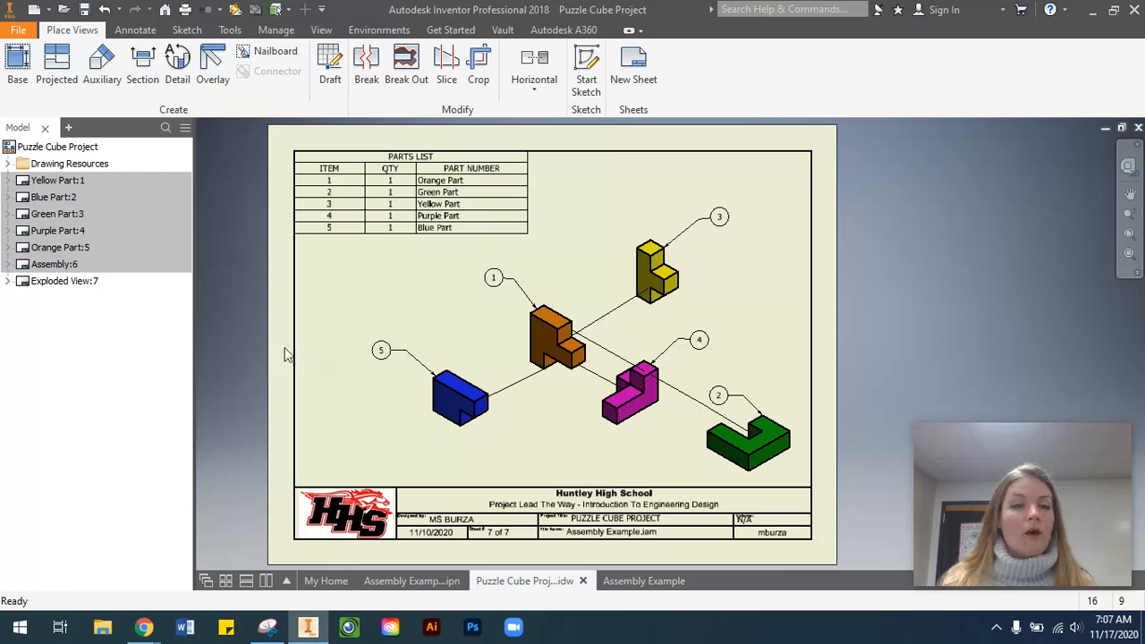
Add a new sheet, filling its title block with the designer's name in capitals and the project title PUZZLE CUBE PROJECT
left_click(632, 82)
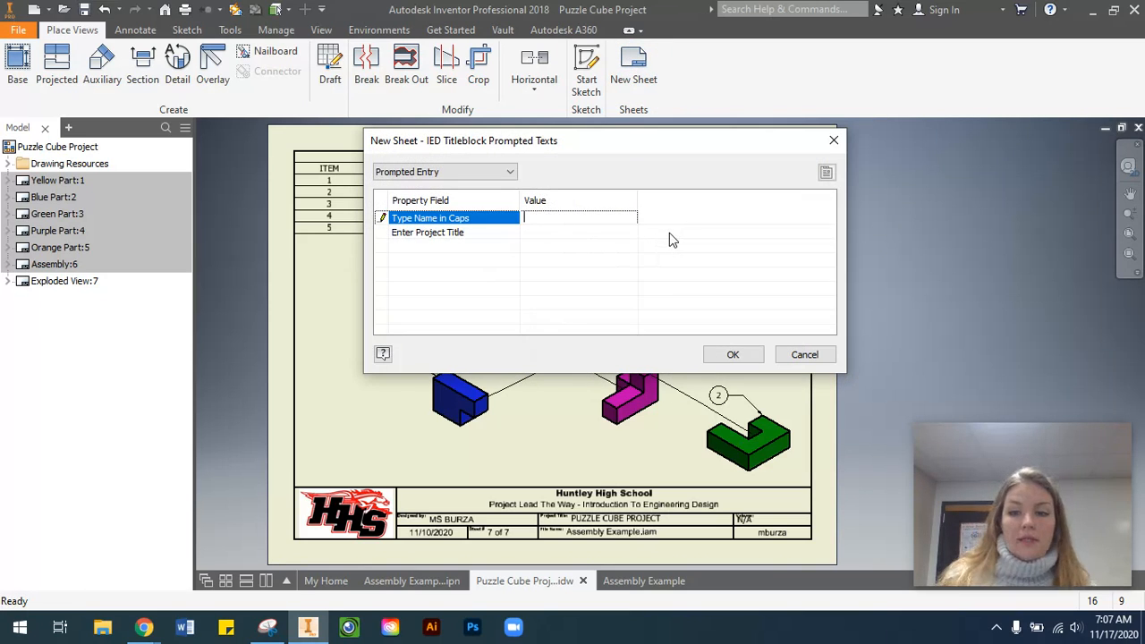
type("MS BURZA")
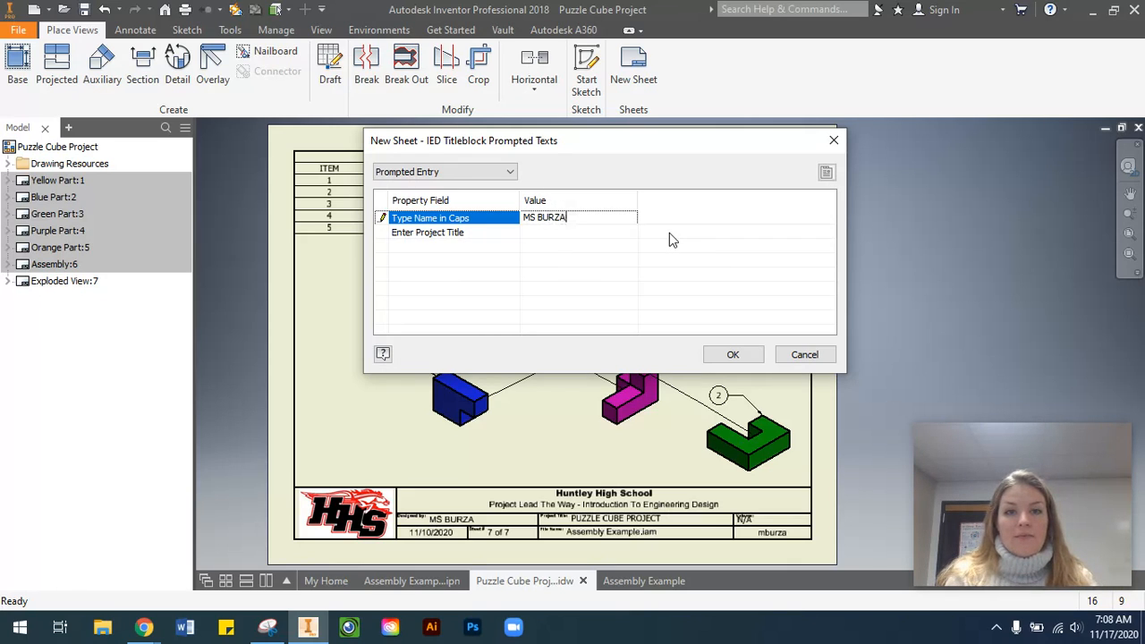
key("Tab")
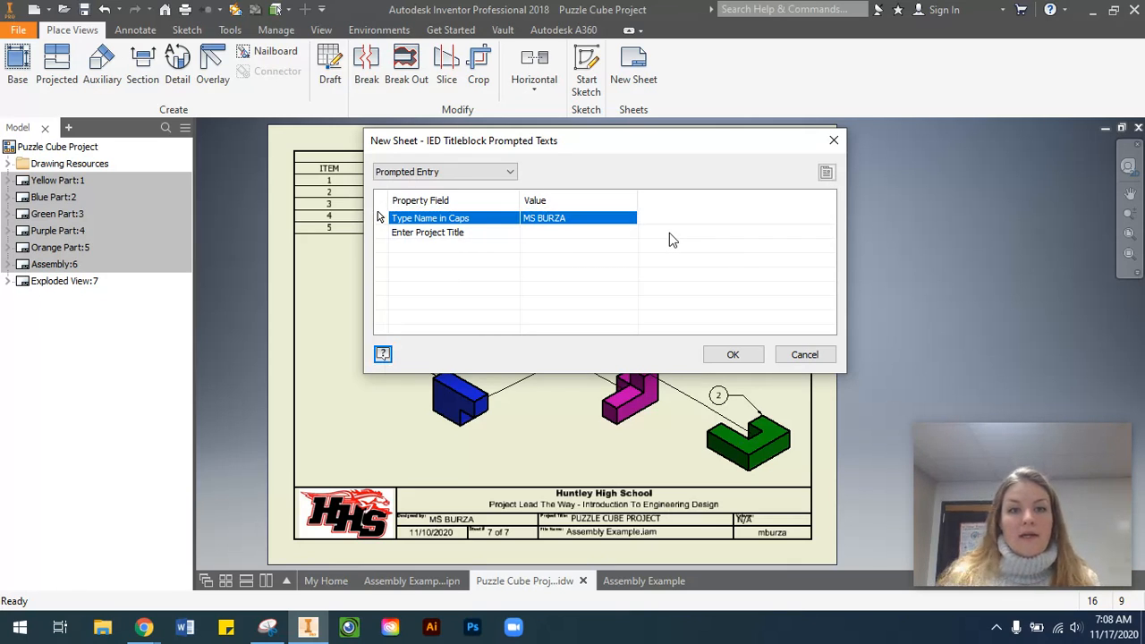
left_click(628, 230)
type("PUZZLE CUBE PROJECT")
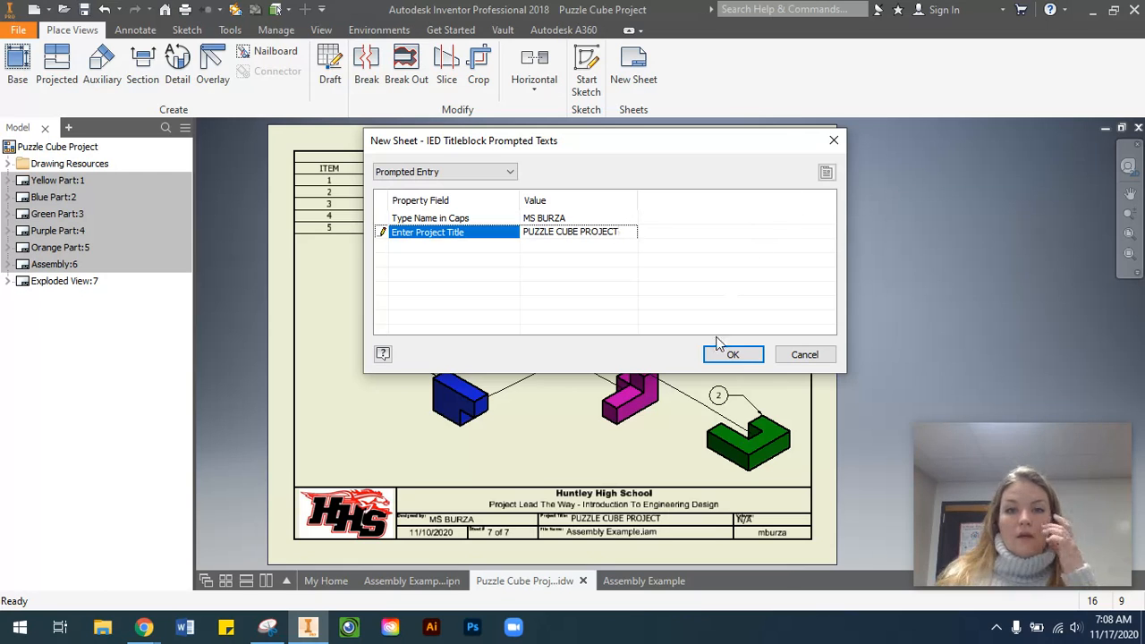
left_click(748, 359)
middle_click_drag(710, 362, 568, 373)
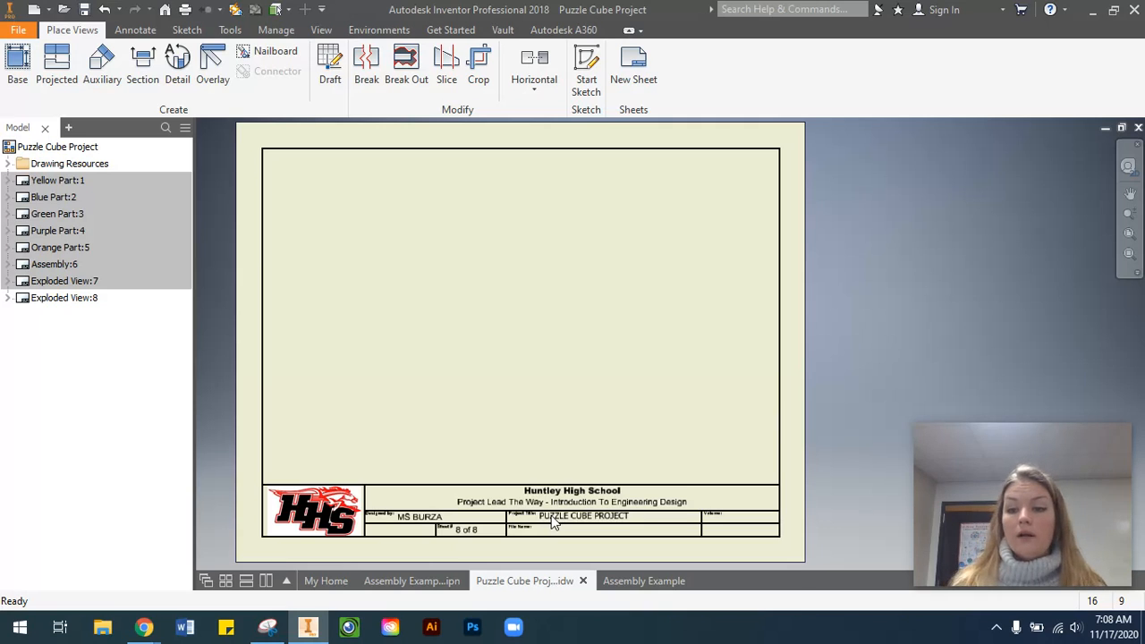
Start a base view from the Assembly Example presentation file in the Puzzle Project - Inventor folder, with its scale set to 1/2
left_click(20, 63)
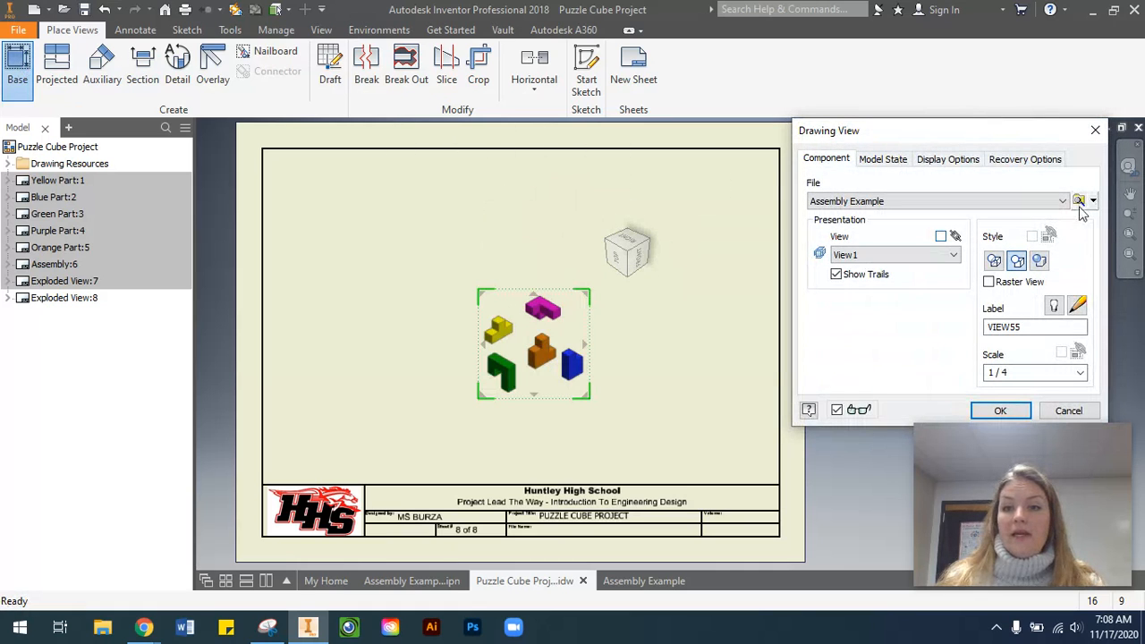
left_click(1081, 202)
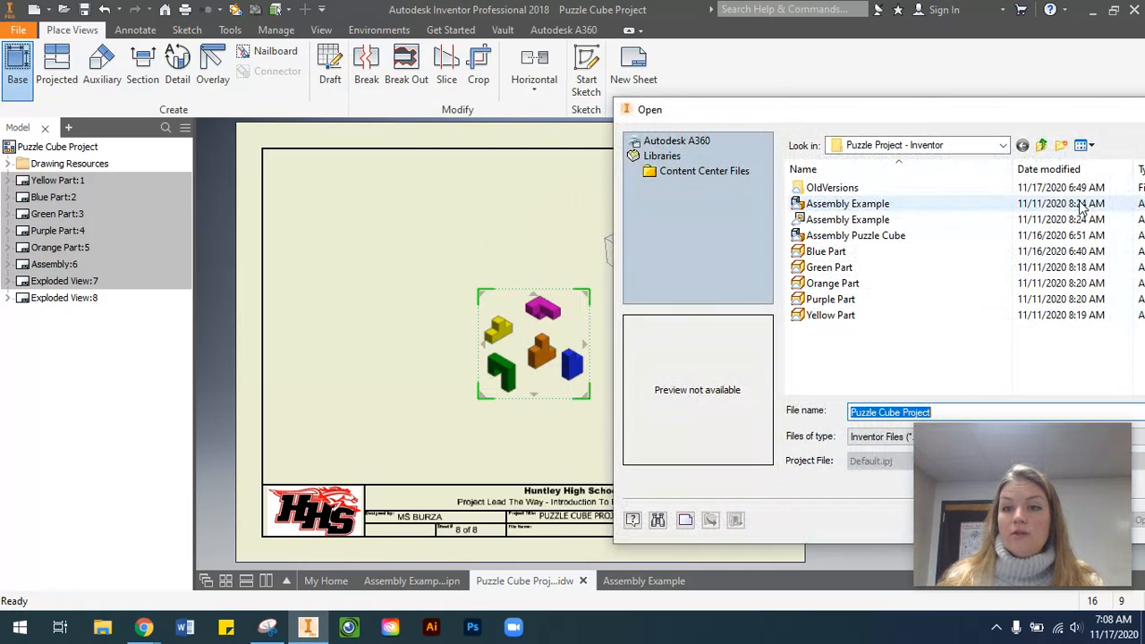
mouse_move(926, 119)
left_mouse_down()
mouse_move(618, 93)
mouse_move(512, 43)
mouse_move(471, 72)
left_mouse_up()
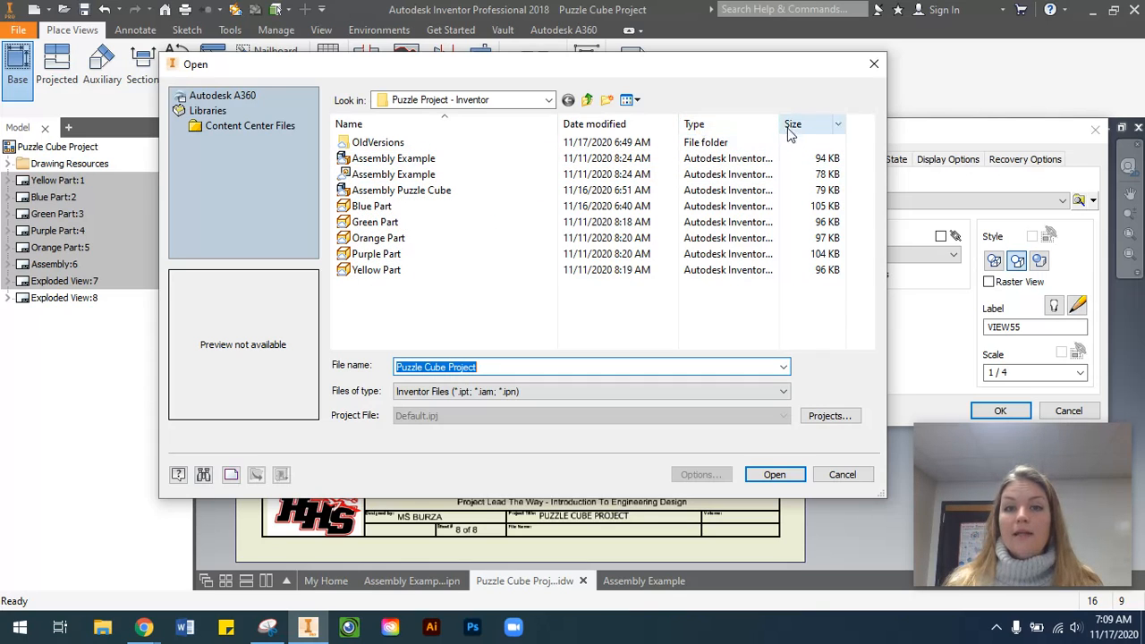
left_click_drag(791, 123, 851, 123)
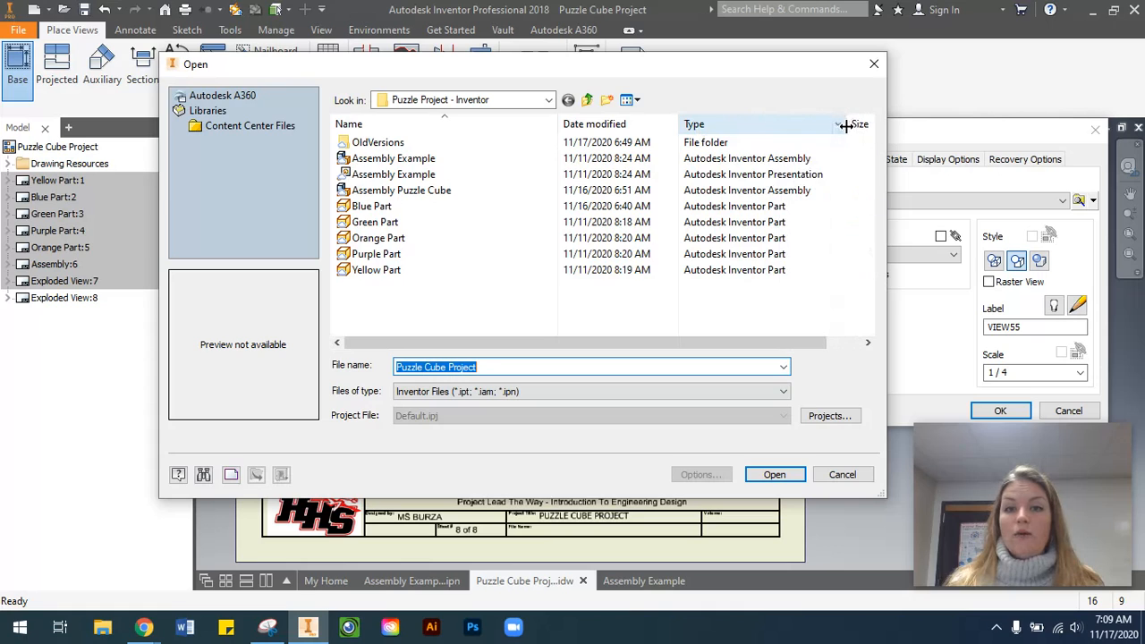
left_click(789, 175)
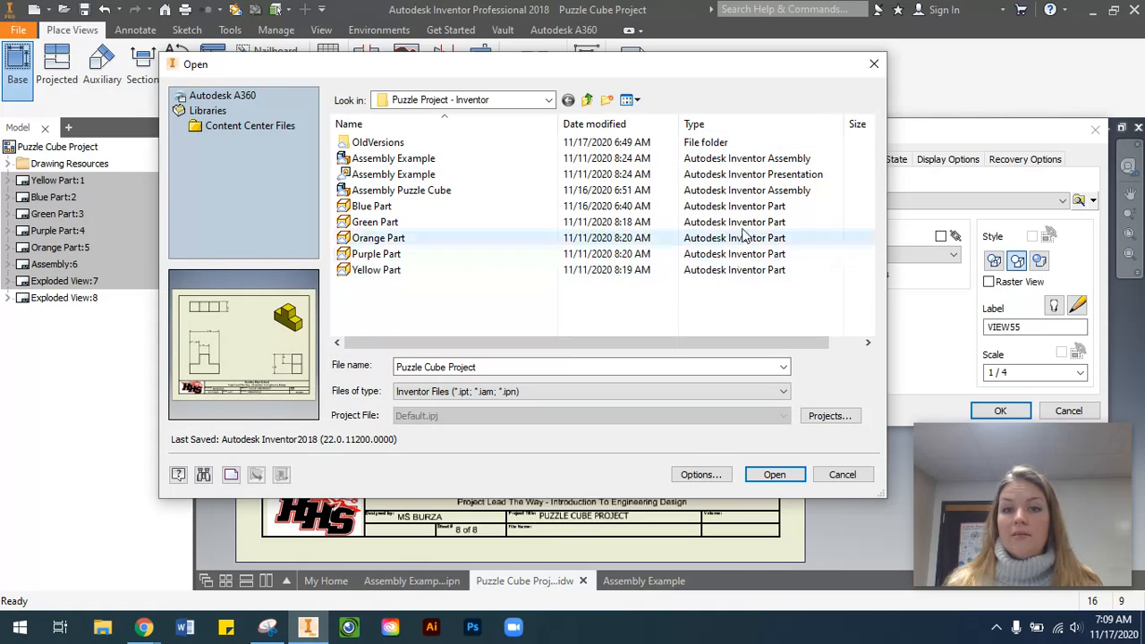
mouse_move(413, 178)
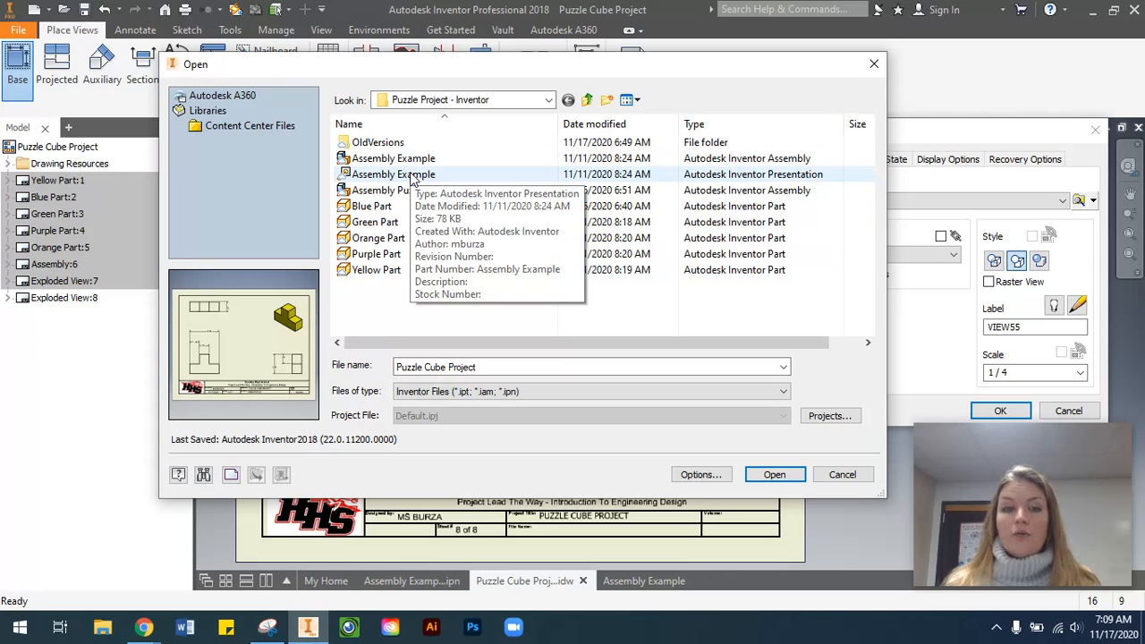
left_click(414, 178)
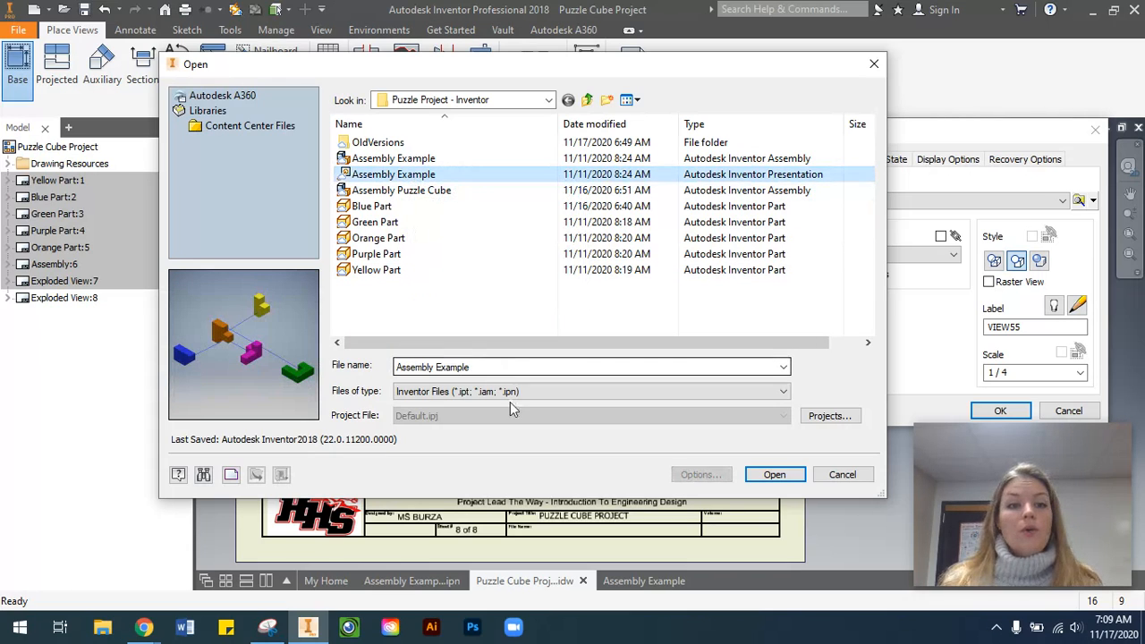
mouse_move(938, 472)
left_click(772, 476)
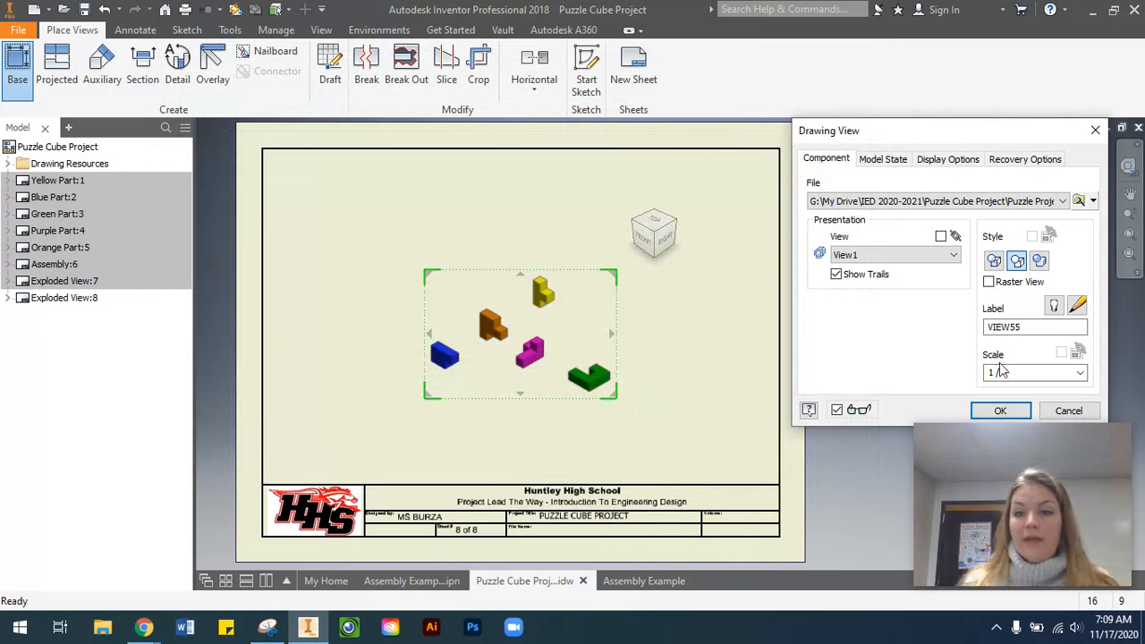
left_click(1081, 372)
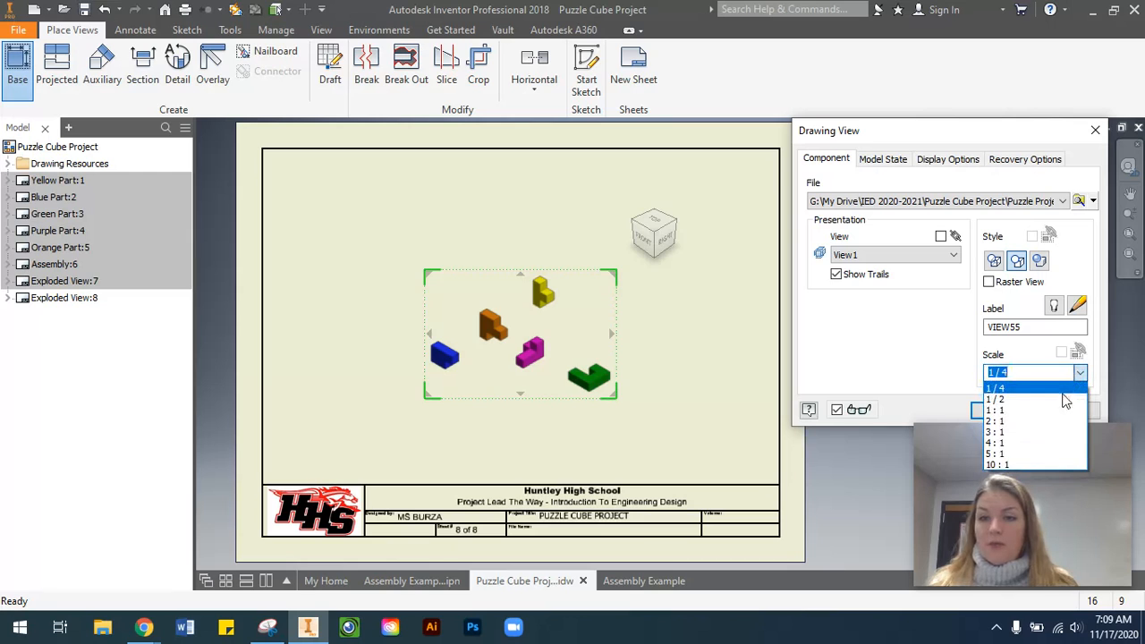
left_click(1060, 401)
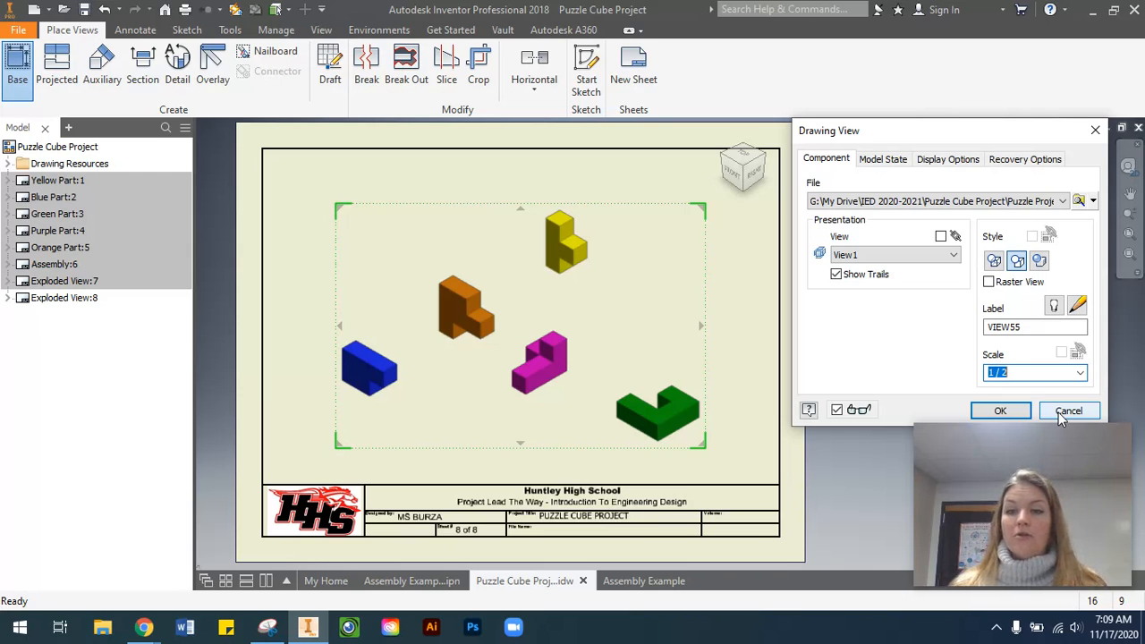
Try the exploded base view at 1:1 scale, and return it to 1/2
left_click(1079, 373)
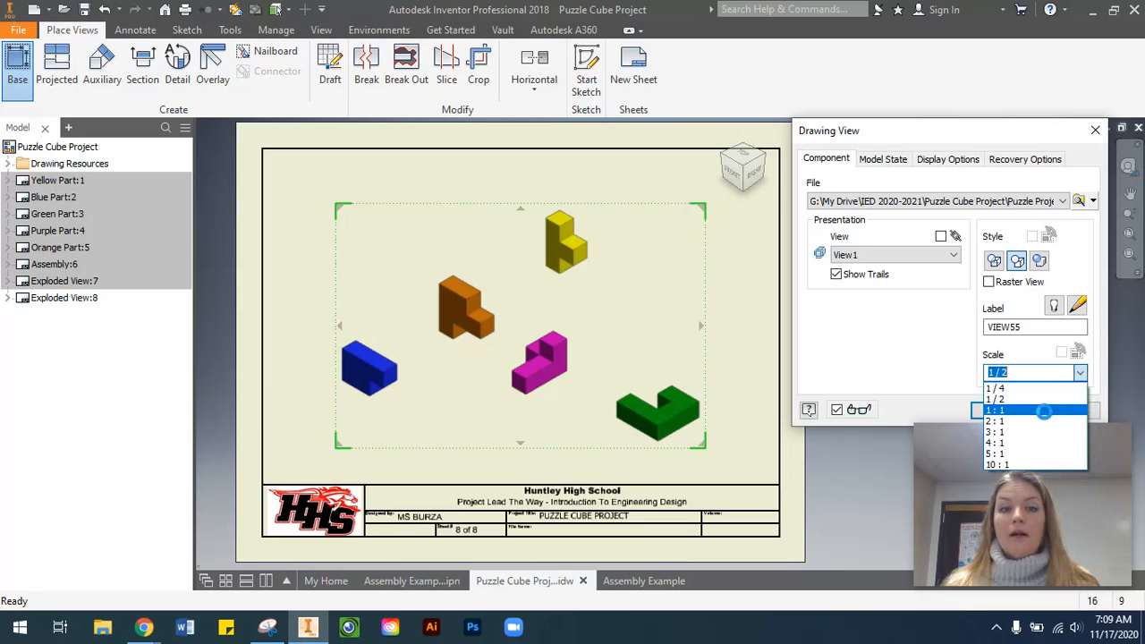
left_click(1045, 411)
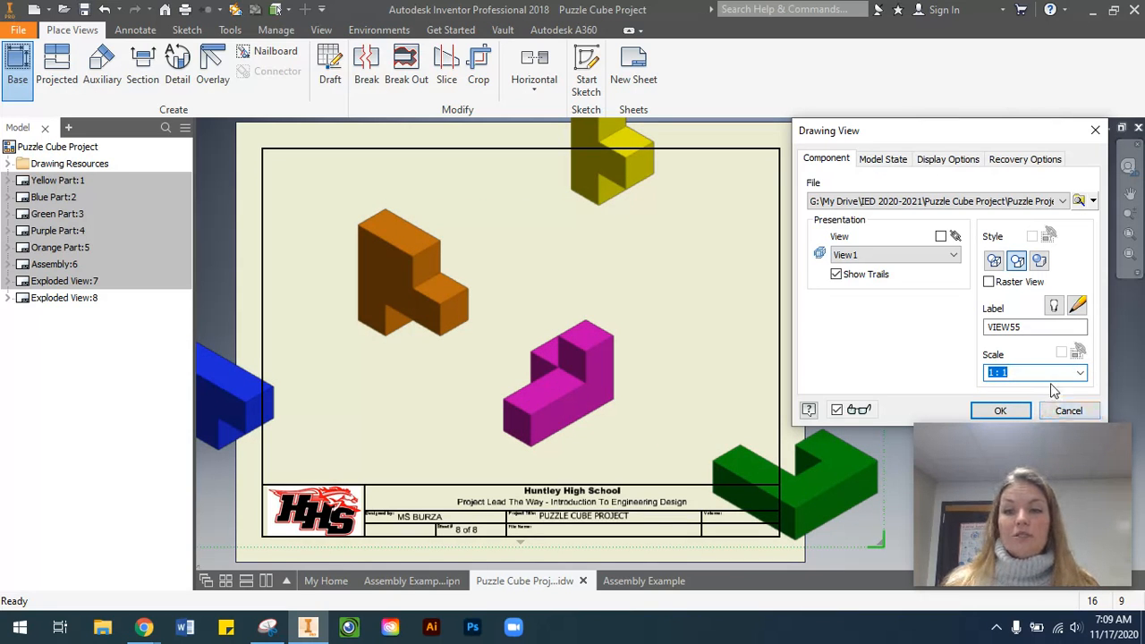
left_click(1080, 373)
left_click(1043, 402)
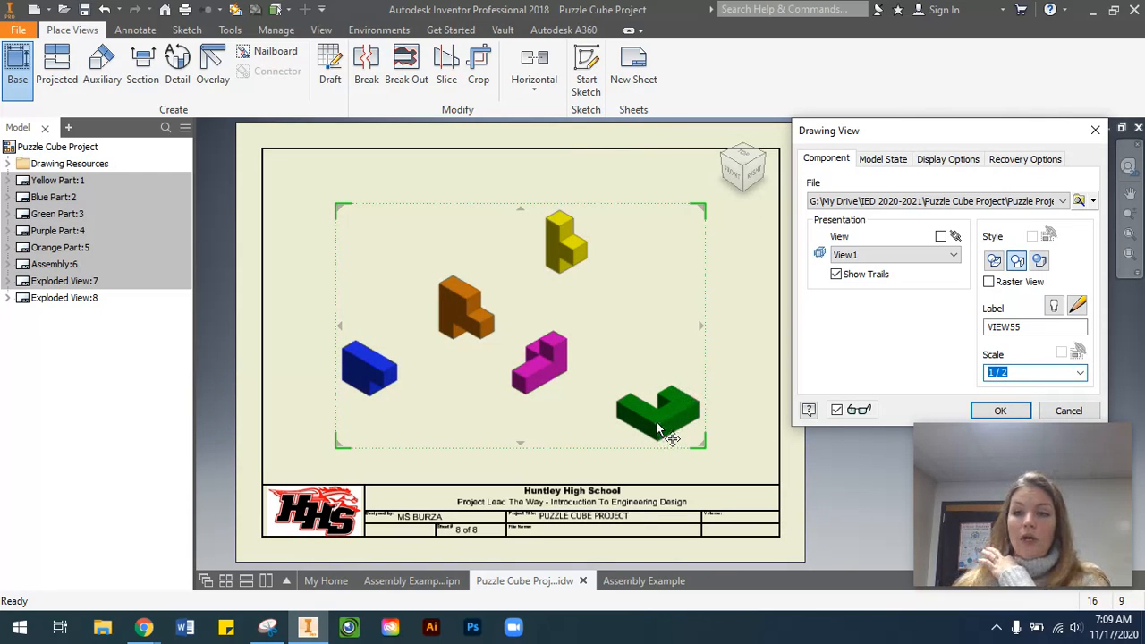
Position the exploded view in the sheet's lower-right corner above the title block and turn on its shaded style
left_click_drag(658, 428, 730, 459)
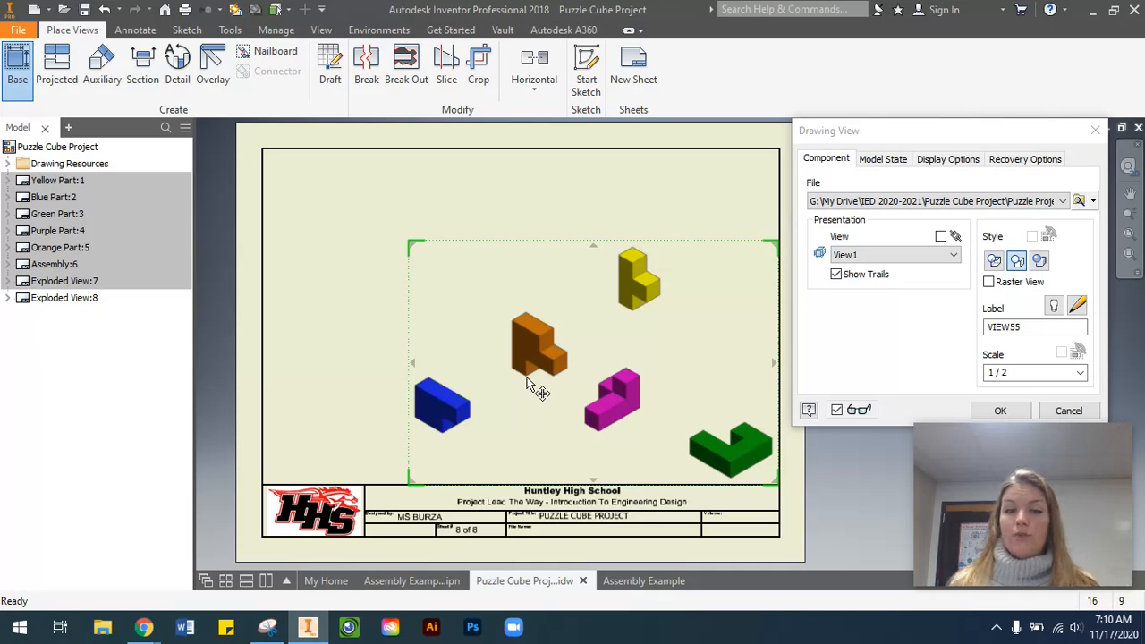
left_click_drag(537, 390, 303, 201)
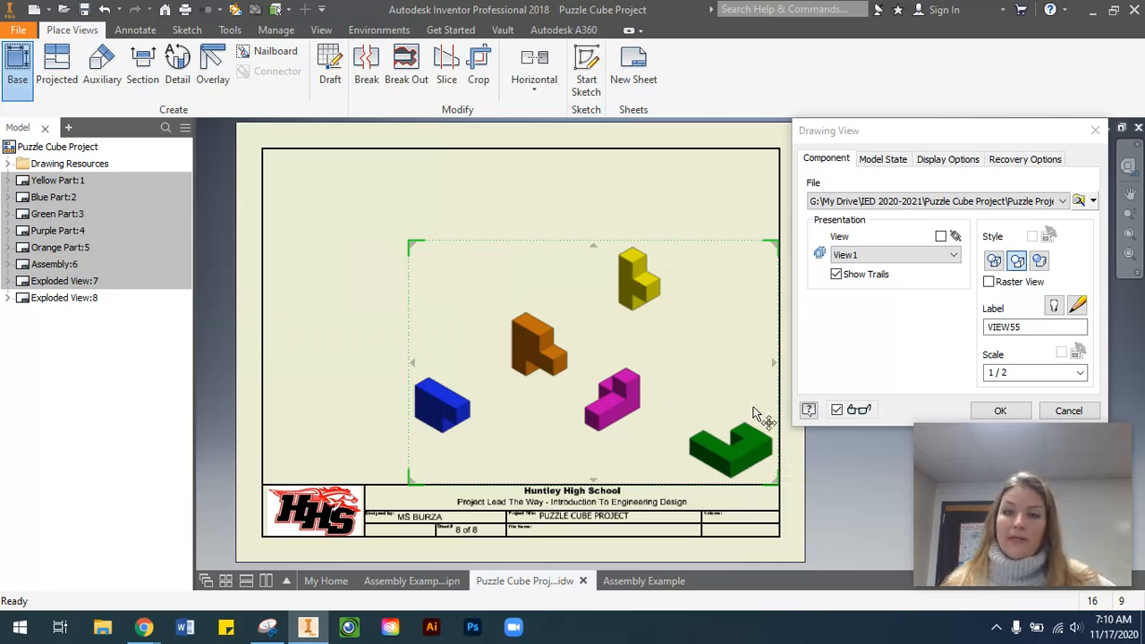
left_click(1041, 262)
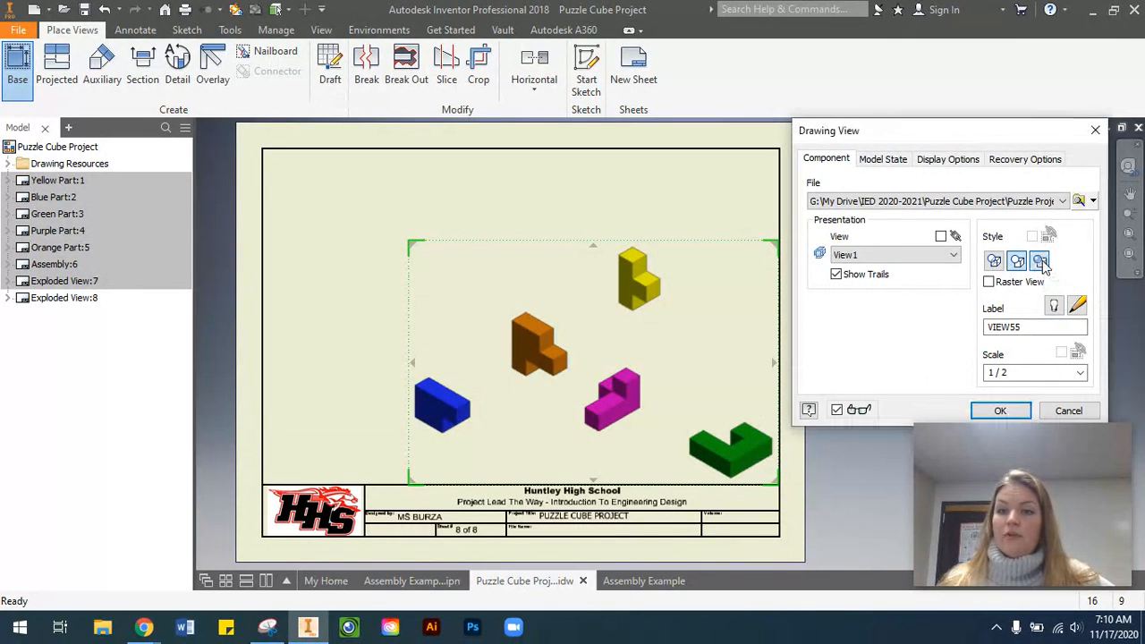
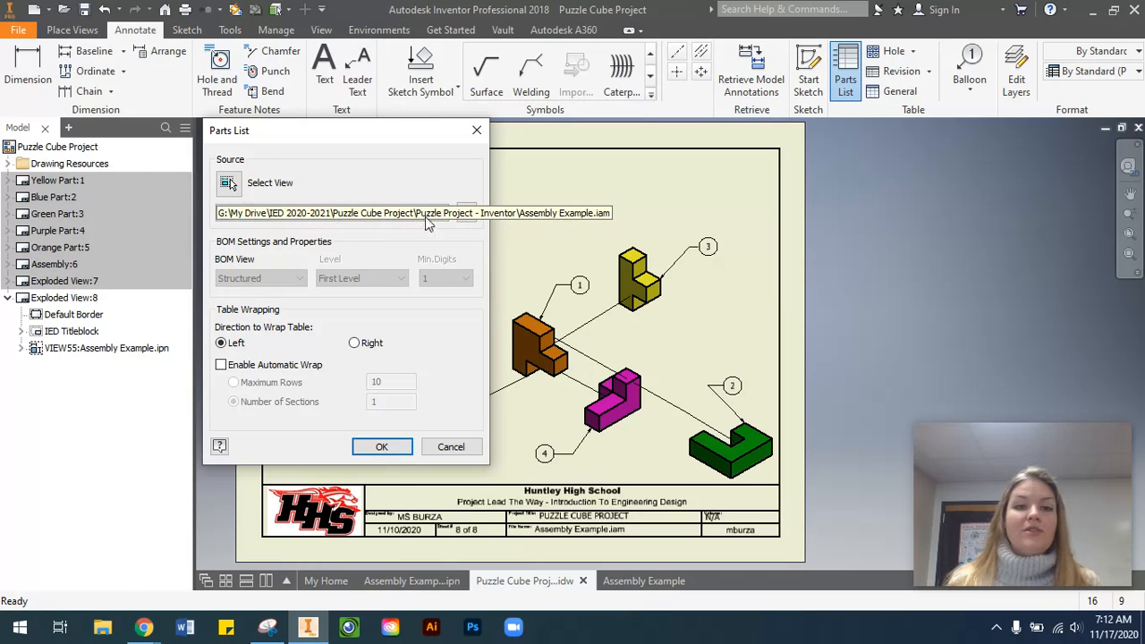
Place the Assembly Example.iam parts list along the sheet's upper border, reaching its upper-left corner
left_click(382, 447)
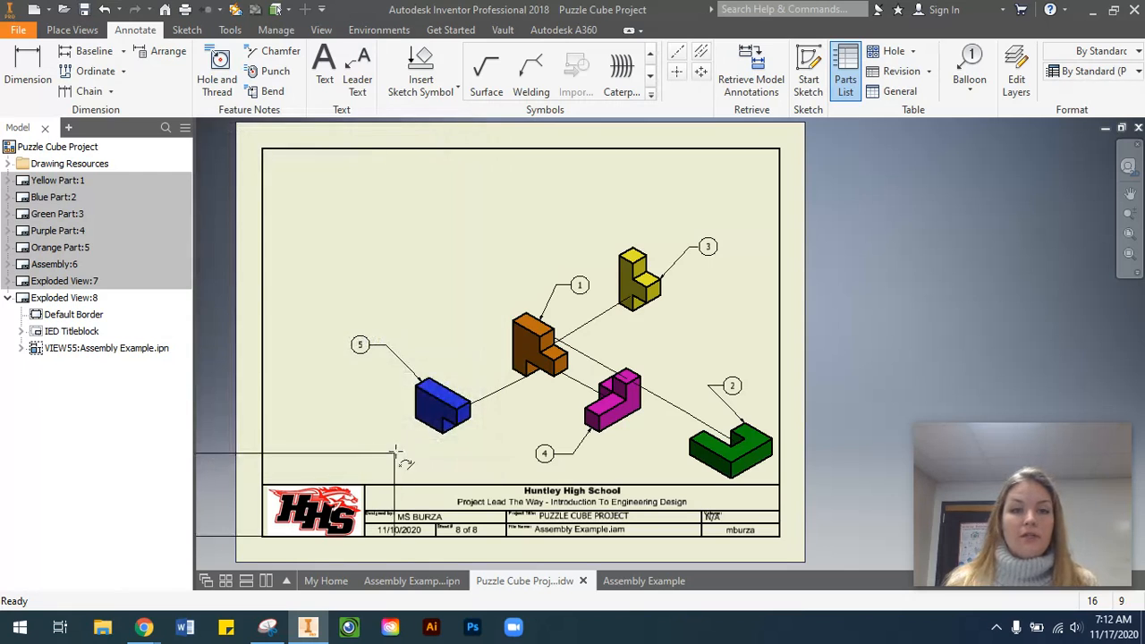
left_click(609, 149)
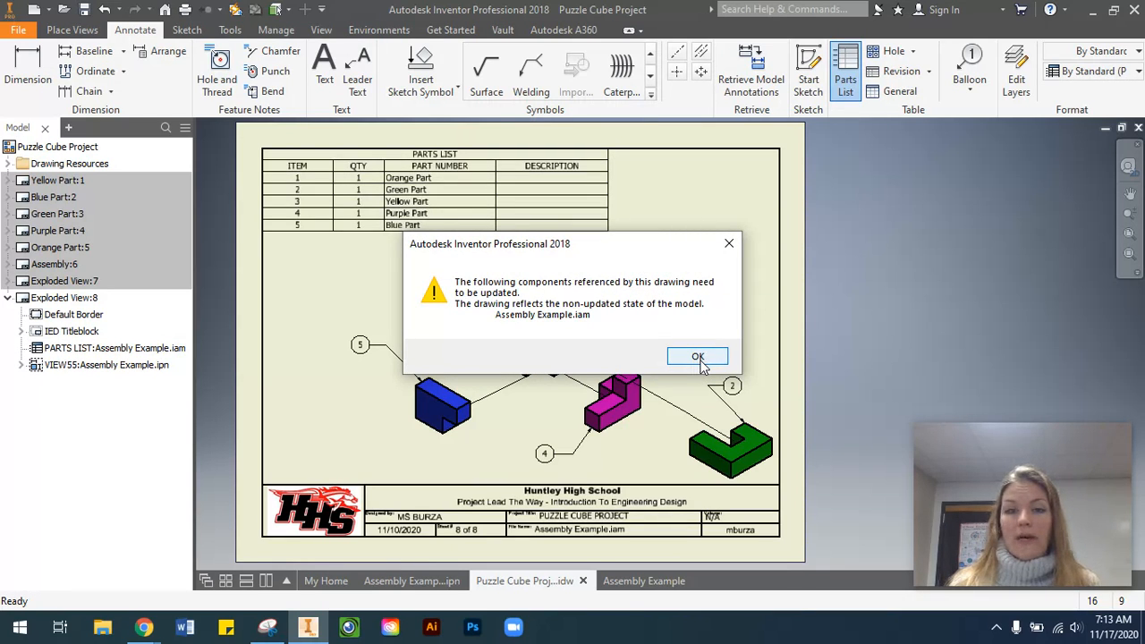
left_click(698, 358)
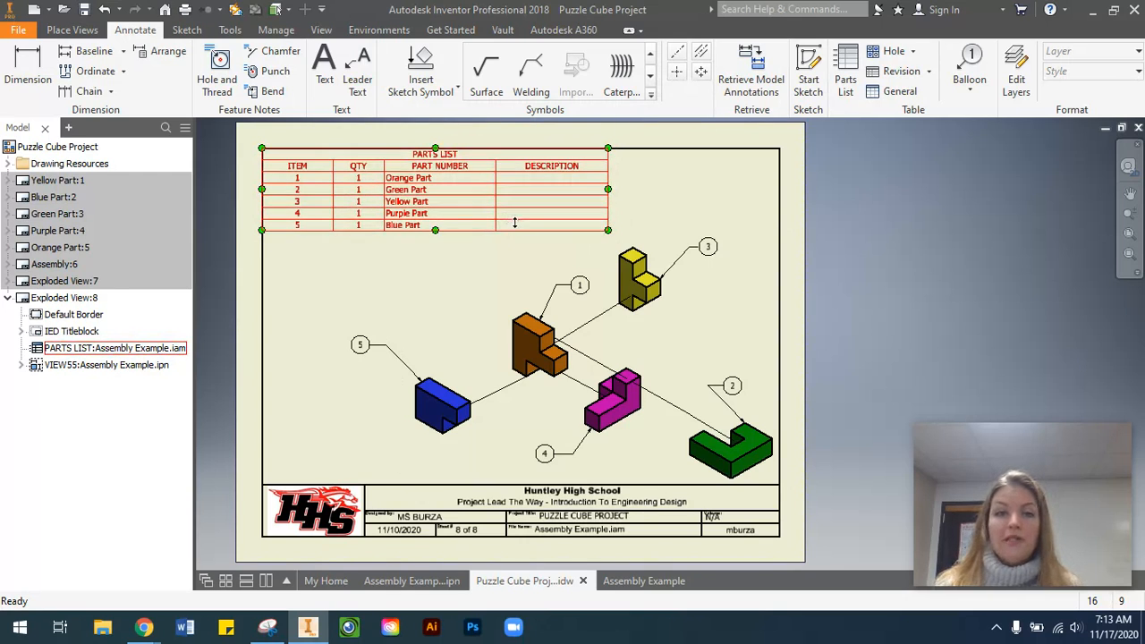
Remove the DESCRIPTION column from the parts list, keeping ITEM, QTY and PART NUMBER
left_click(553, 178)
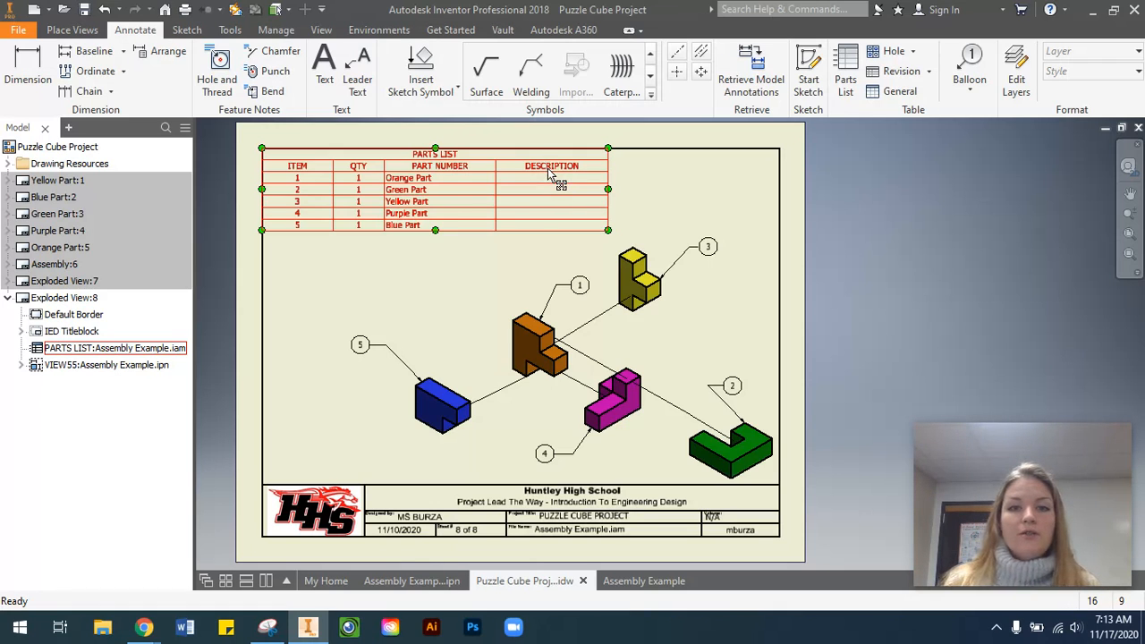
double_click(549, 171)
left_click_drag(541, 133, 759, 96)
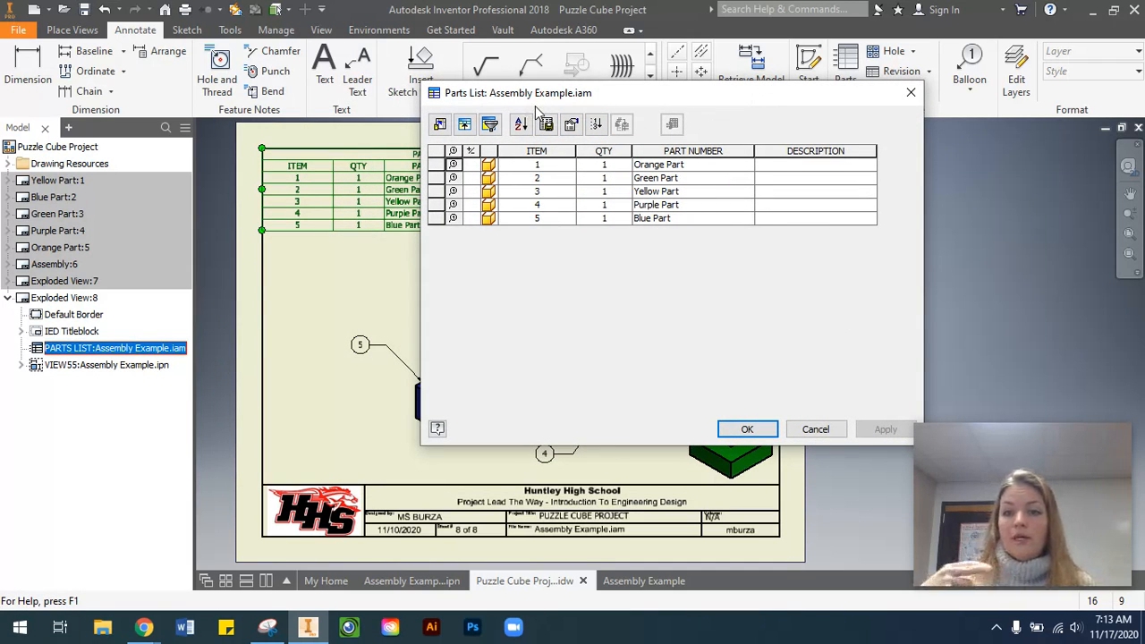
left_click(441, 125)
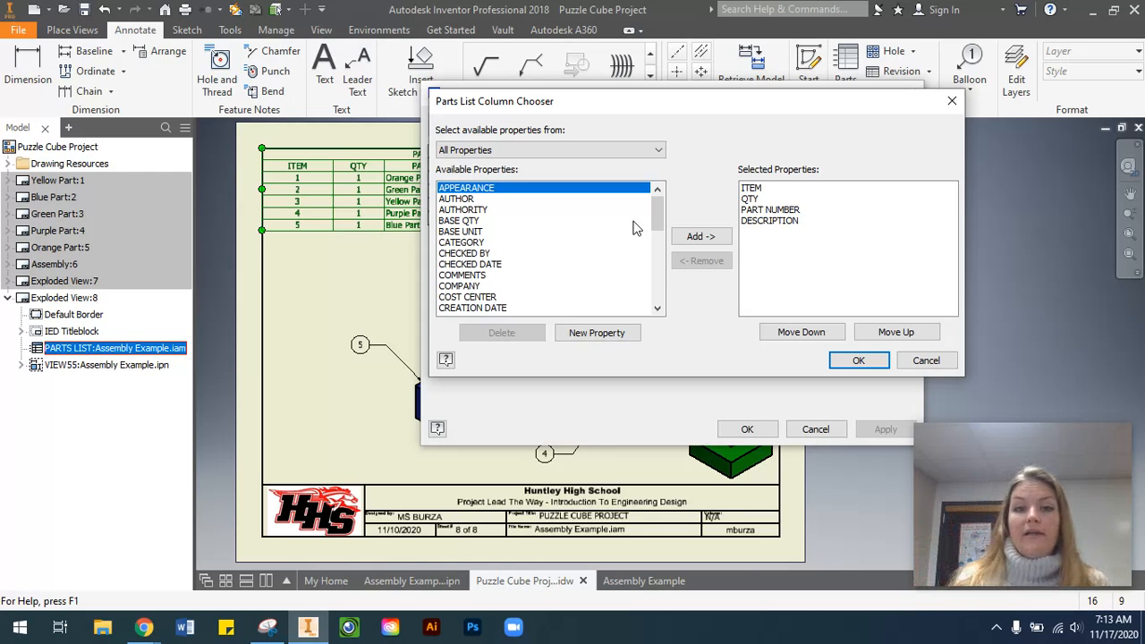
mouse_move(658, 208)
left_mouse_down()
mouse_move(663, 300)
mouse_move(658, 202)
left_mouse_up()
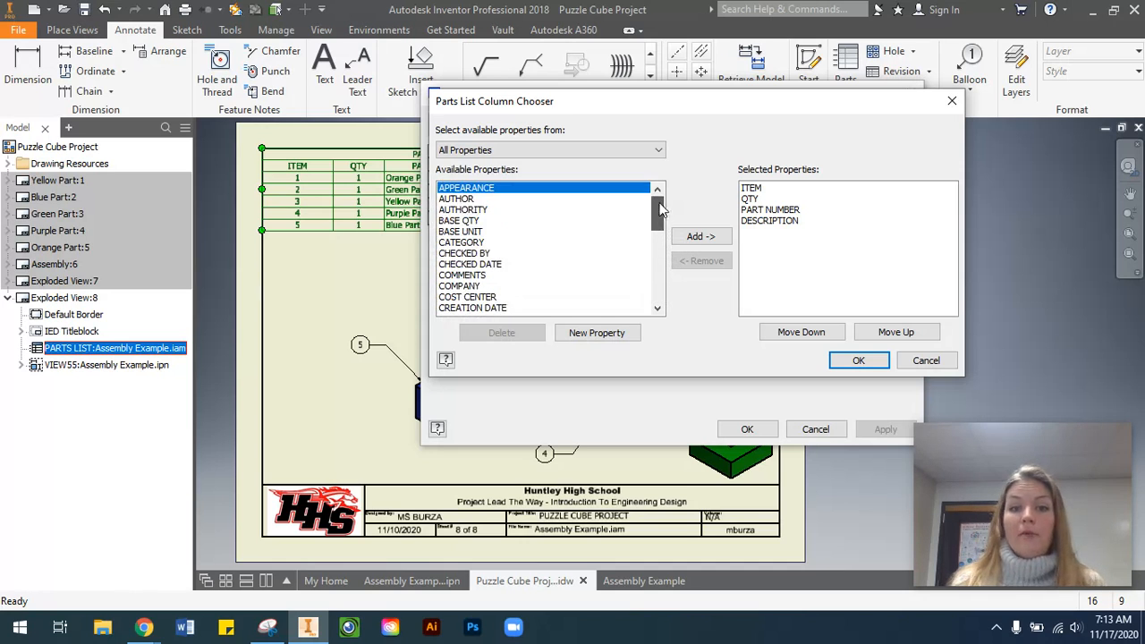
left_click(773, 221)
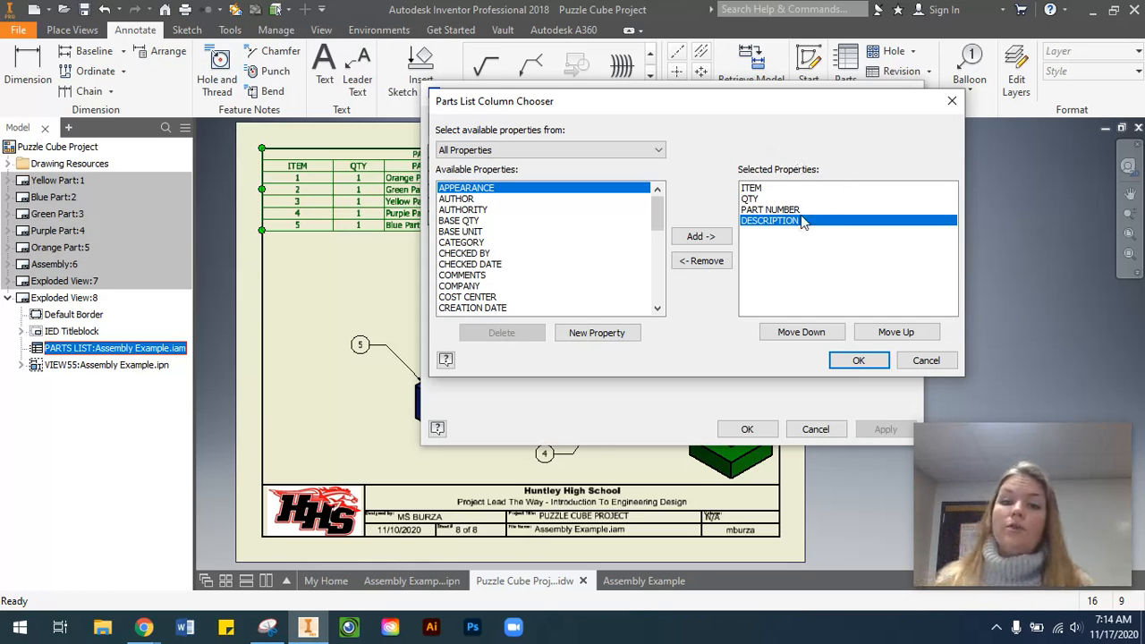
left_click(700, 262)
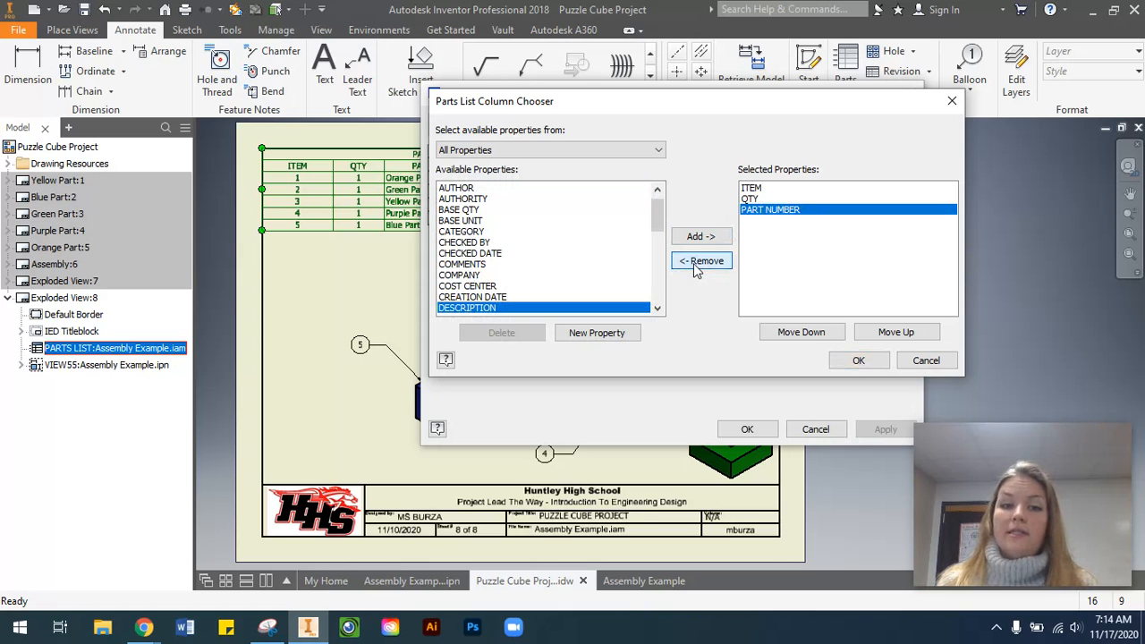
left_click(859, 361)
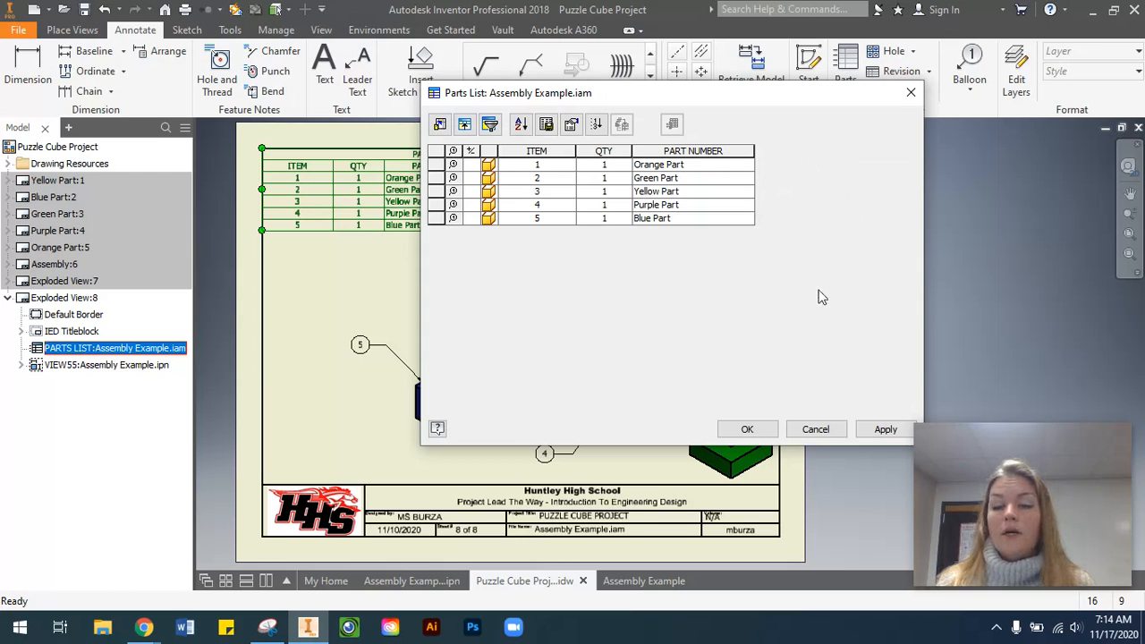
left_click(886, 431)
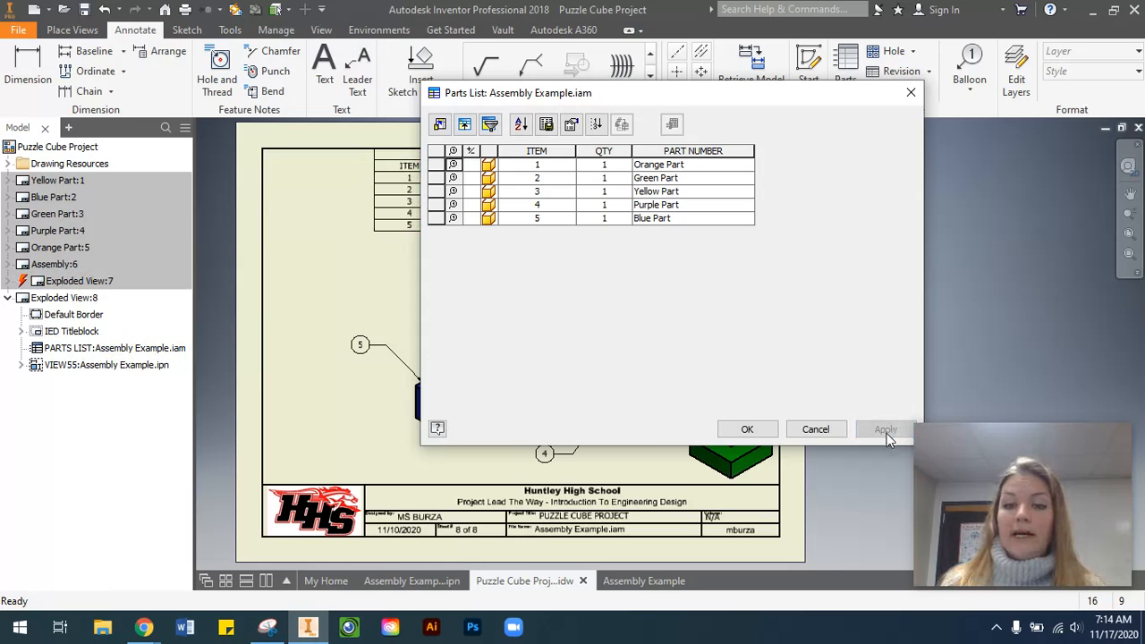
left_click(763, 435)
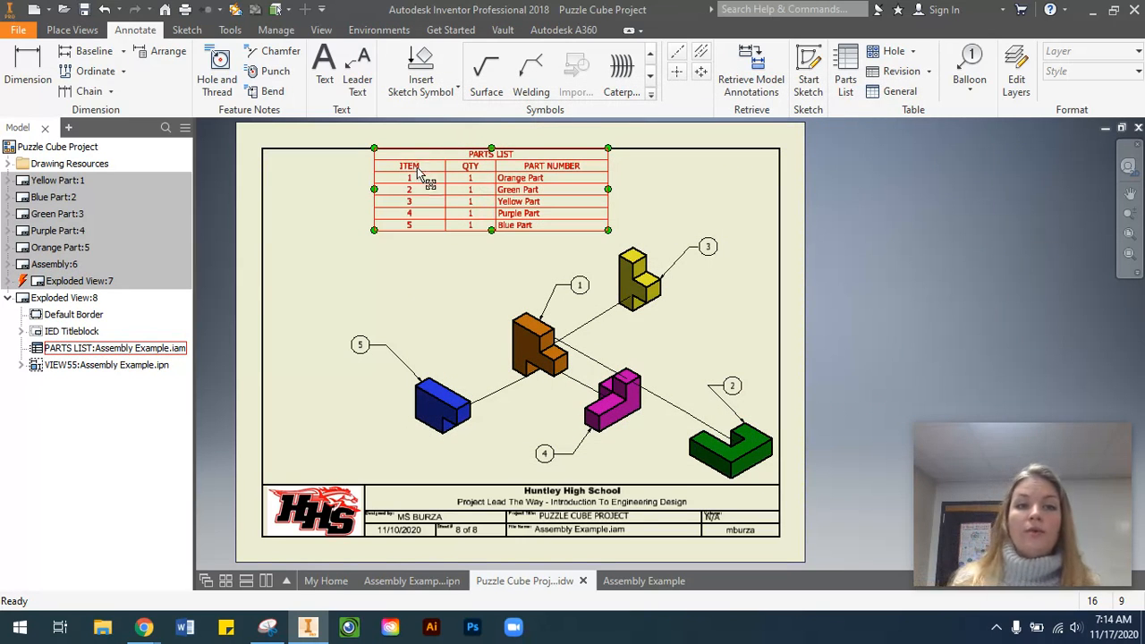
Move the parts list into the upper-left corner of the sheet border
left_click_drag(419, 172, 299, 168)
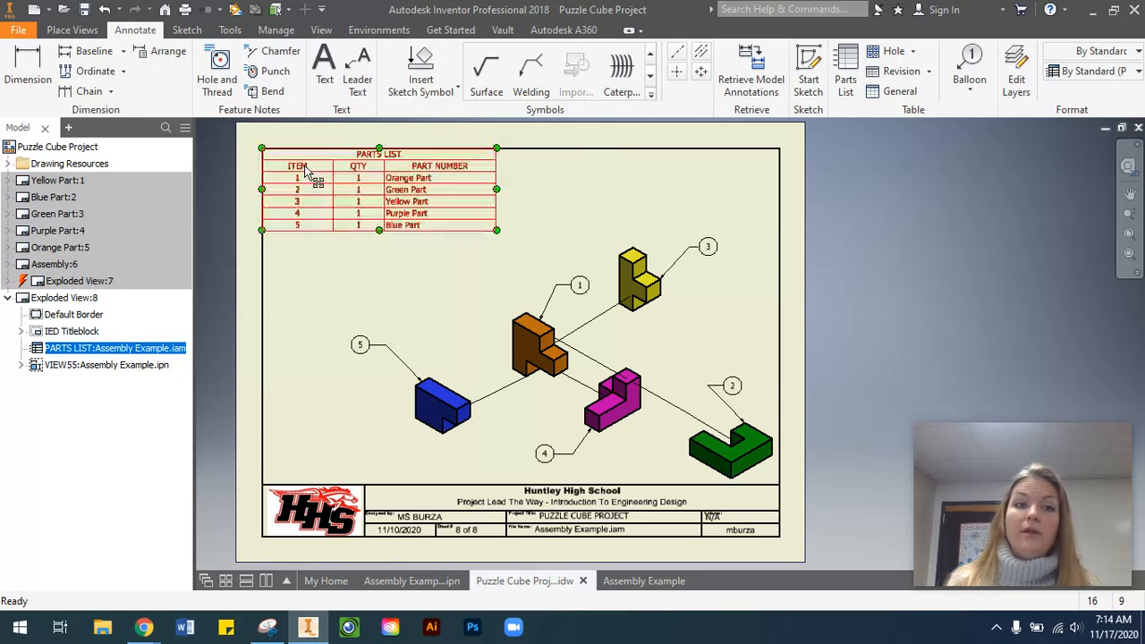
left_click(365, 309)
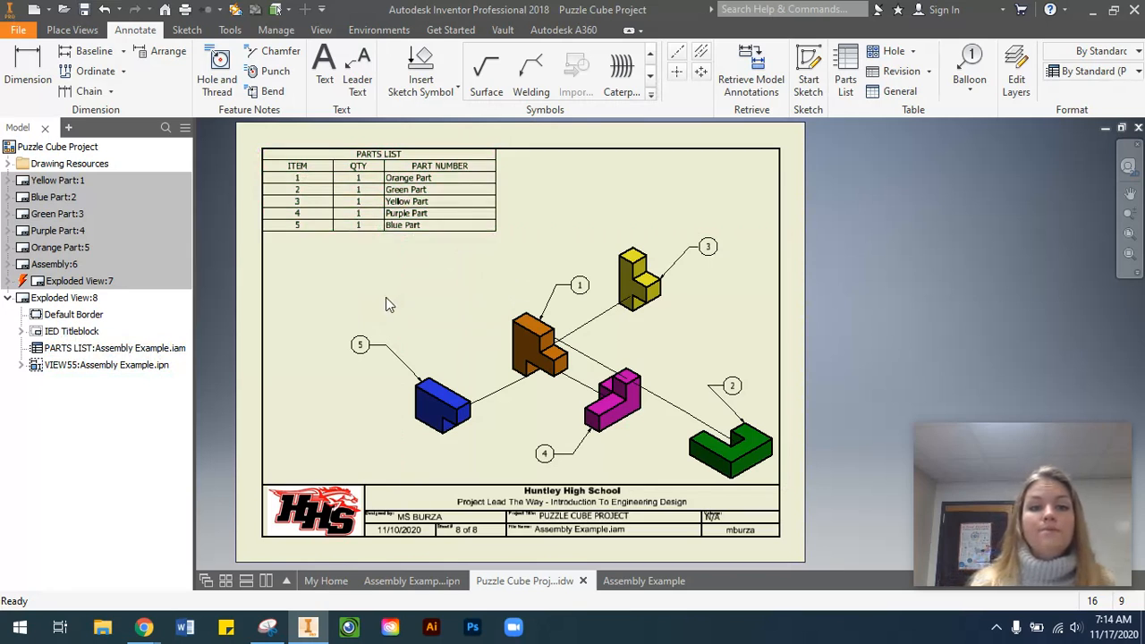
left_click(397, 183)
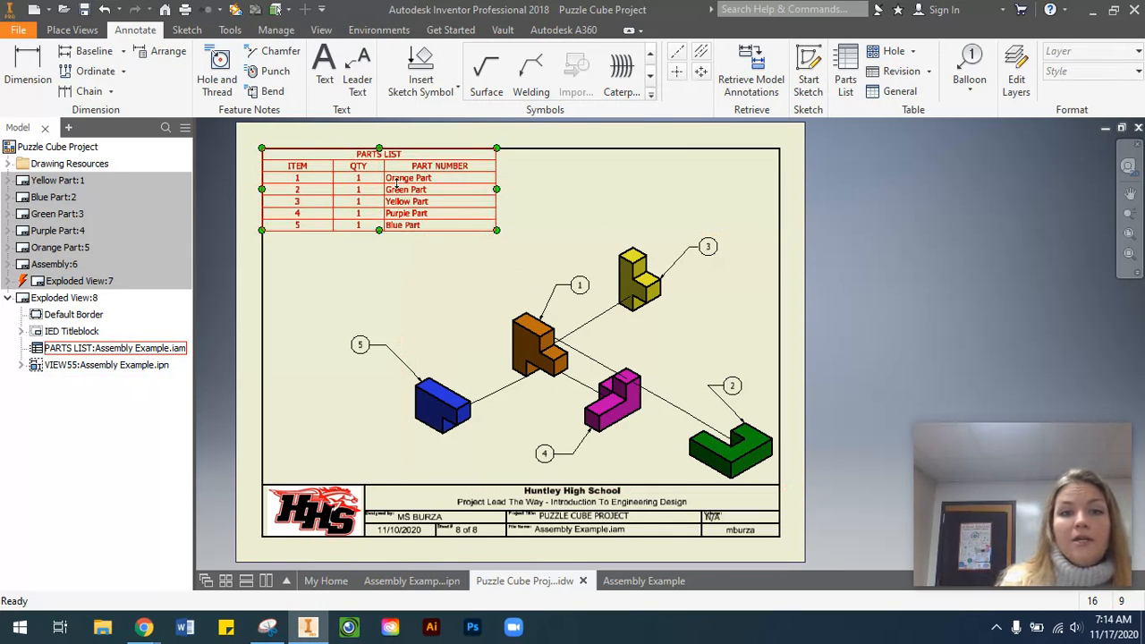